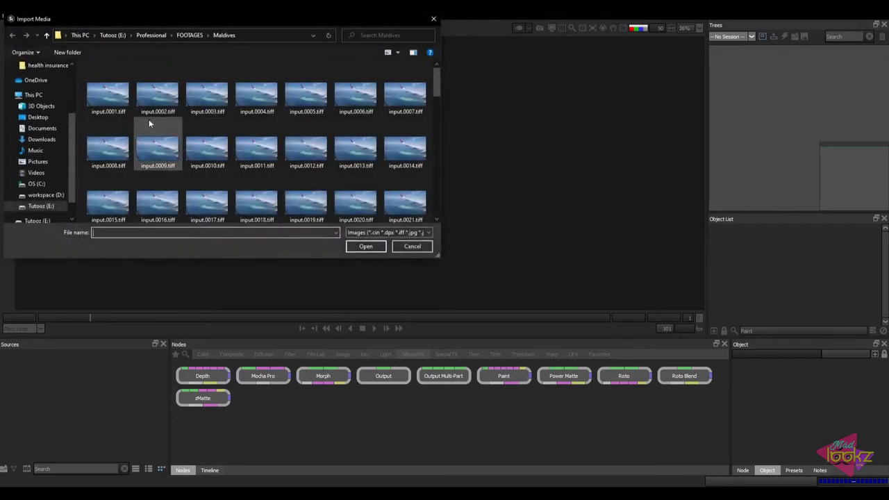
Step: Import the Maldives input.[0001-0101].tiff sequence and create a session named Cleanplate from it with the Paint template
click(105, 101)
double_click(104, 101)
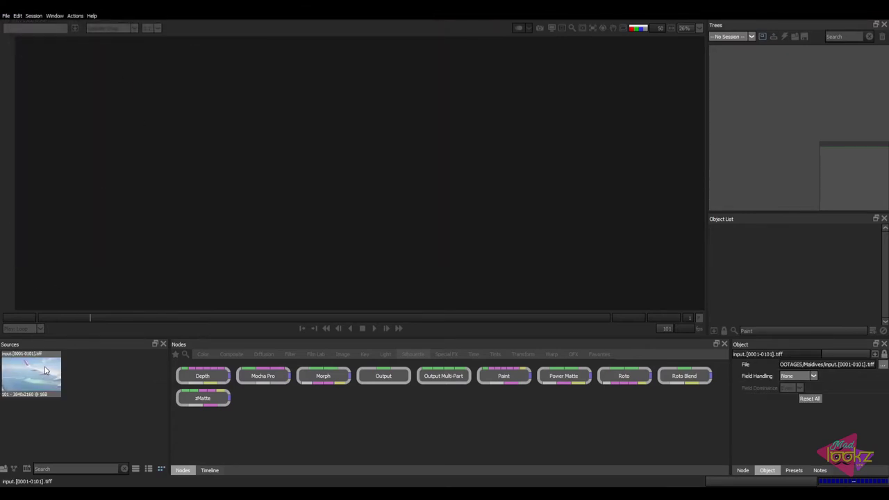
drag(45, 370, 723, 135)
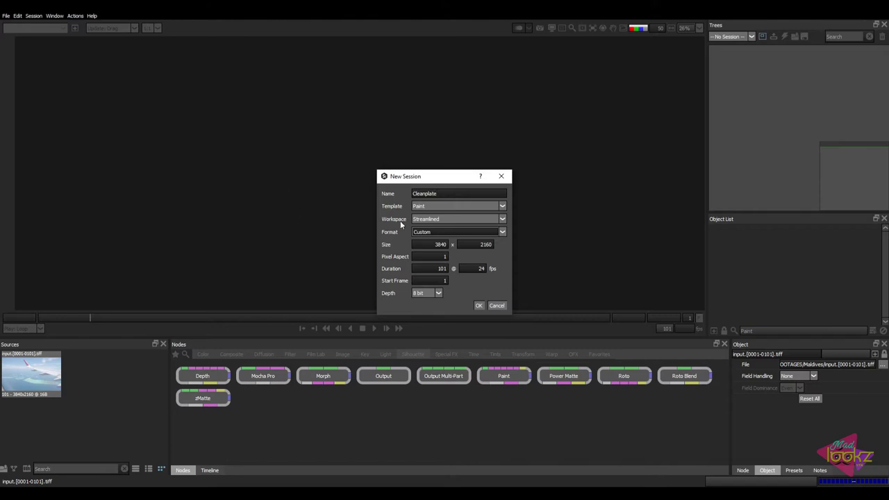
click(438, 206)
click(445, 226)
click(483, 307)
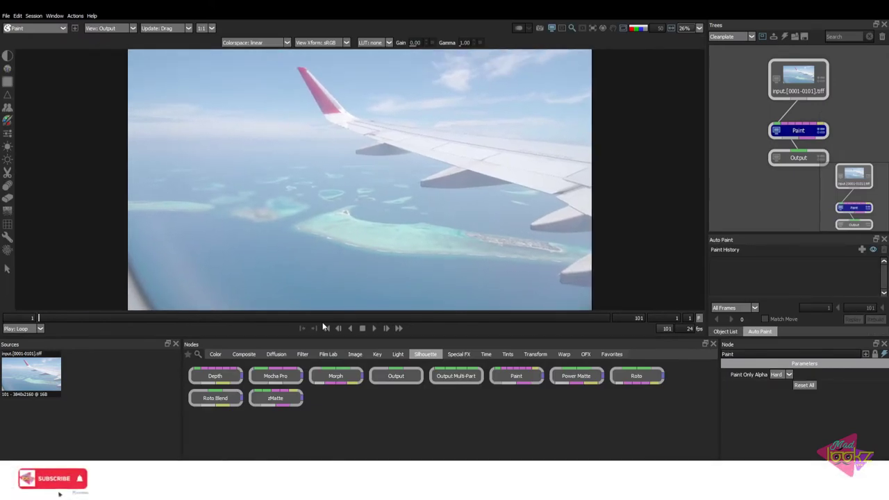
Step: Play back the footage, scrub through the islands' movement from the start, and stop on frame 101
click(374, 327)
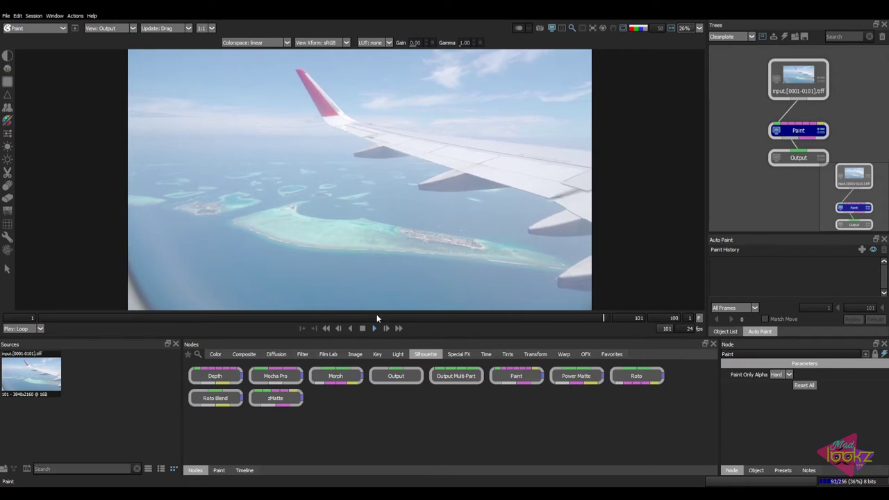
click(362, 329)
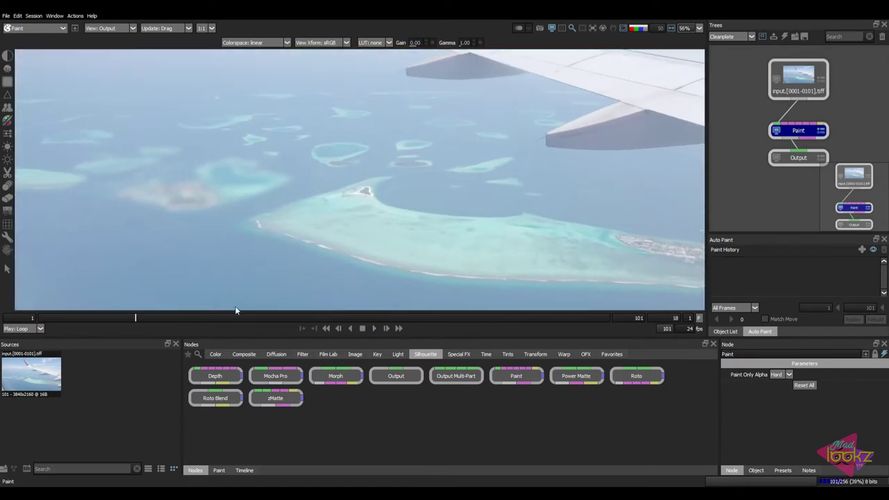
drag(143, 316, 50, 325)
drag(111, 317, 609, 327)
drag(353, 260, 437, 232)
scroll(438, 232, down, 1)
scroll(439, 232, down, 3)
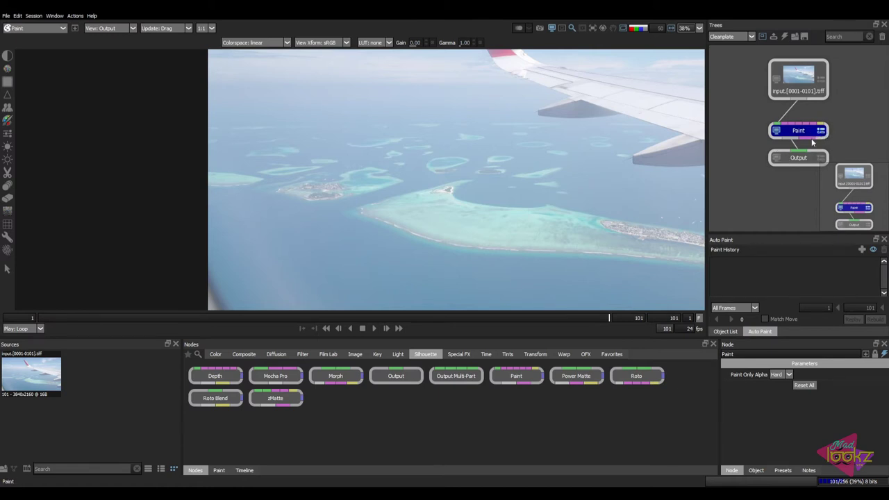
Step: Activate the Clone tool for the Paint node with its brush settings showing
click(246, 470)
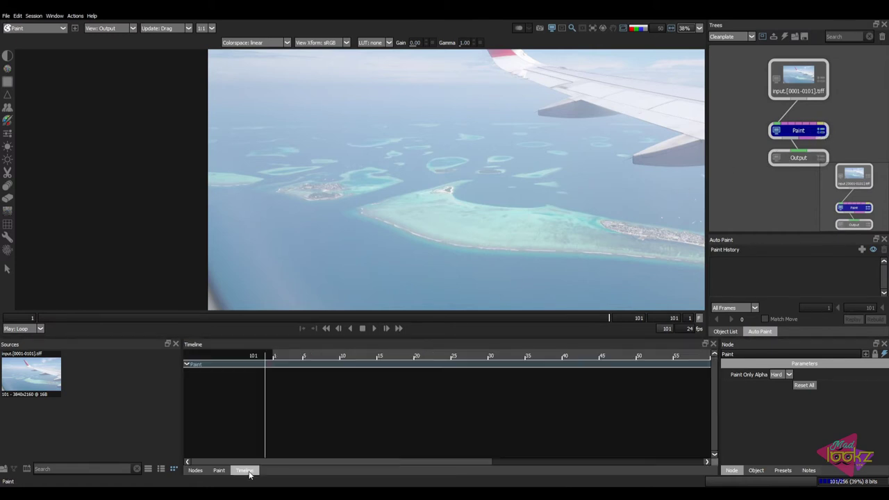
click(214, 470)
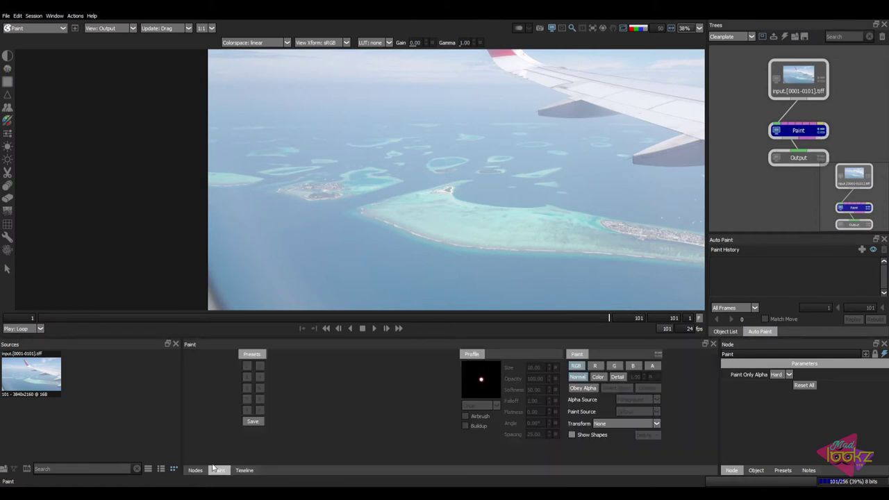
click(10, 108)
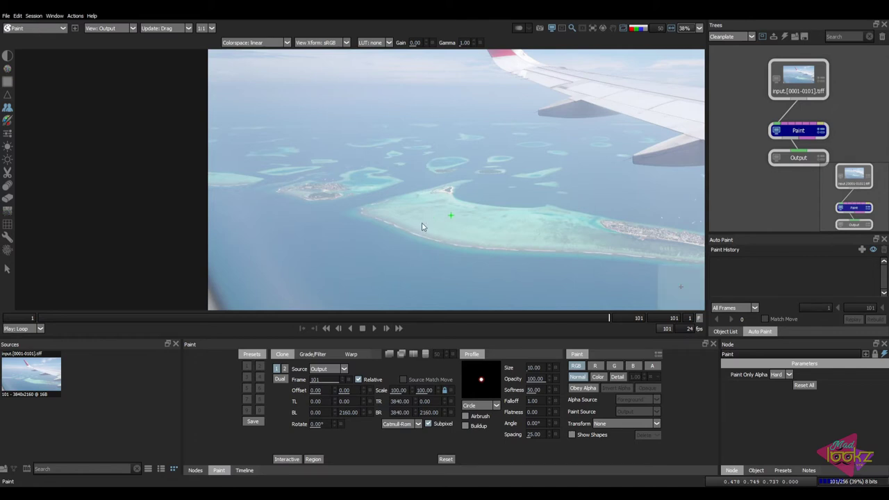
drag(419, 198, 392, 197)
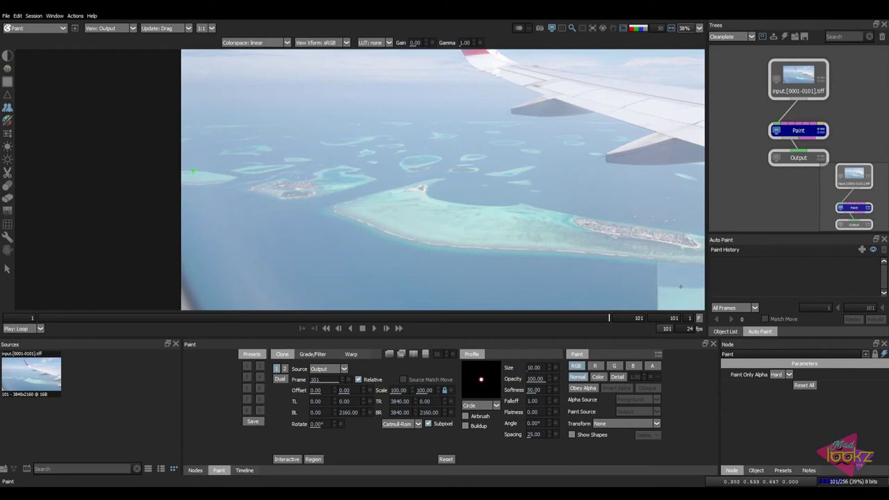
Step: Turn on the onion-skin overlay of the clone source and set the clone source frame to 1
click(322, 369)
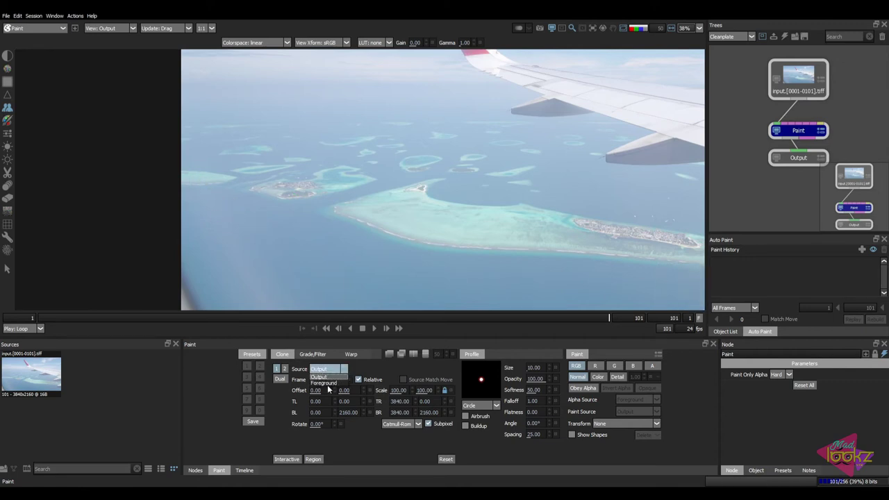
click(391, 368)
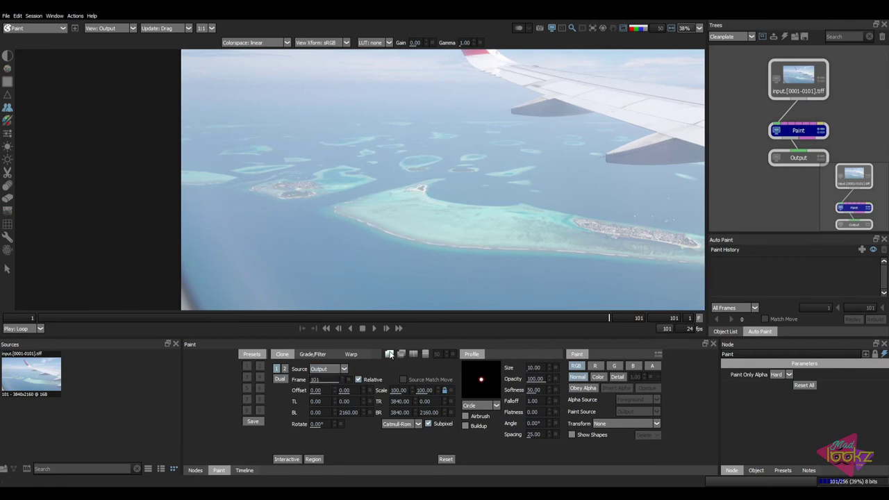
drag(354, 227, 333, 222)
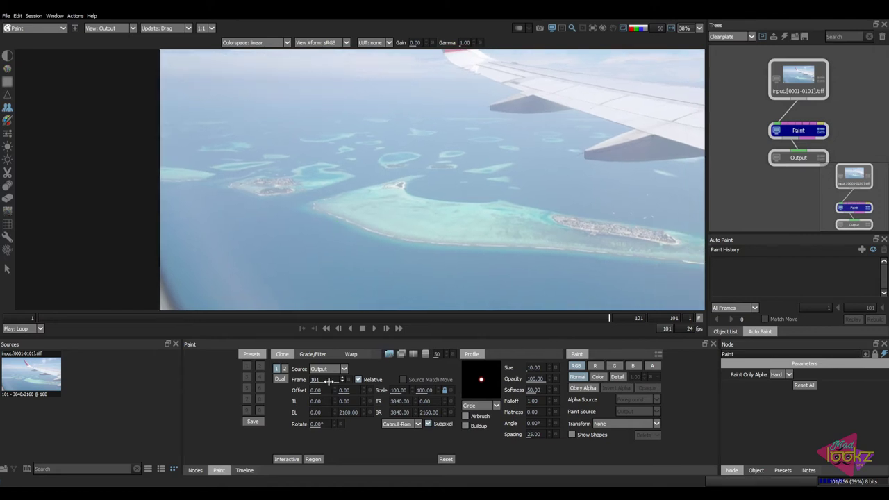
drag(329, 381, 225, 384)
drag(400, 195, 376, 201)
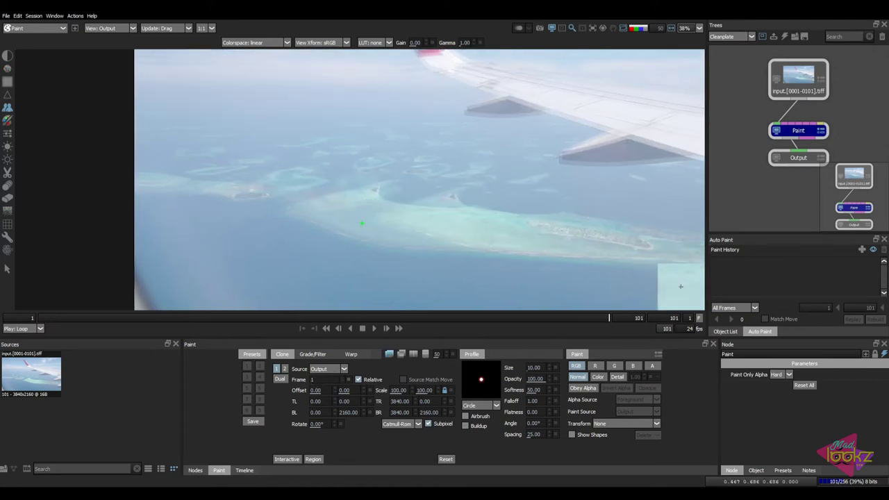
Step: Raise the clone overlay opacity to 100 for comparing the source frame with the current frame
key(shift)
key(shift)
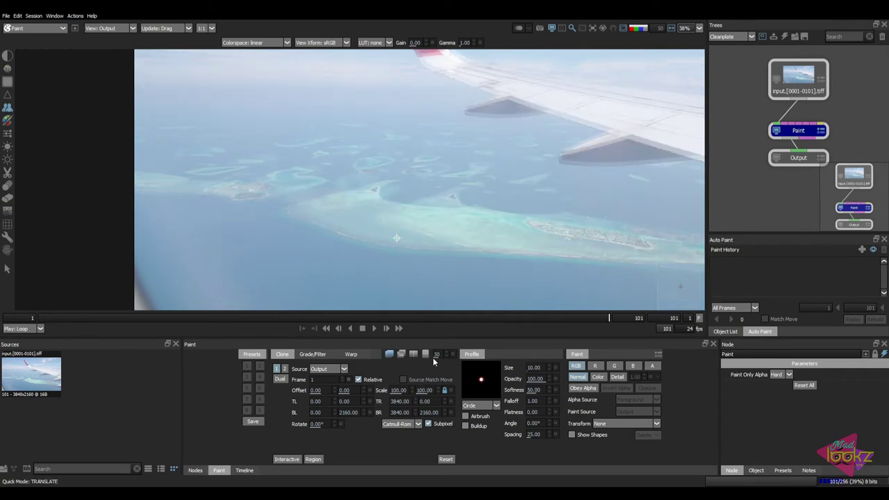
drag(435, 220, 455, 213)
shift+click(346, 211)
key(1)
key(2)
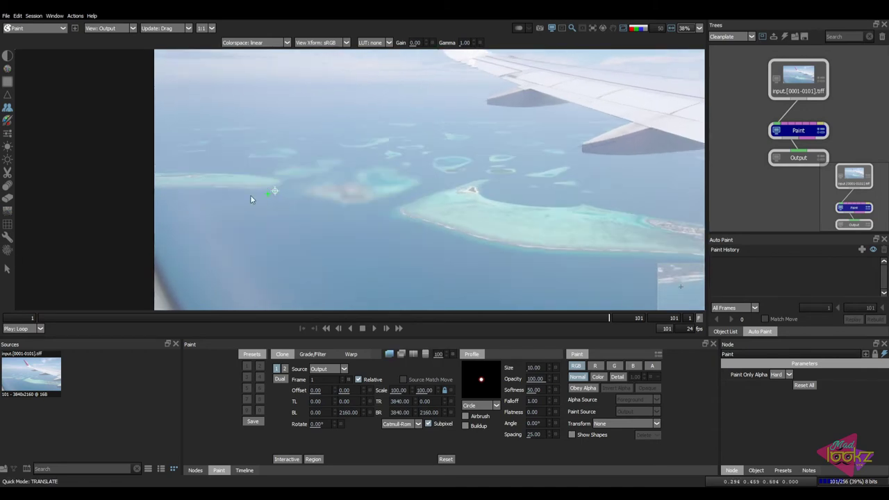
Step: Offset the clone source to about 409.33, 55.10, roughly aligning the islands near the image's left edge
key(1)
key(2)
mouse_move(221, 192)
mouse_down()
mouse_move(179, 173)
mouse_move(169, 193)
mouse_move(147, 193)
mouse_move(174, 204)
mouse_up()
scroll(155, 189, up, 6)
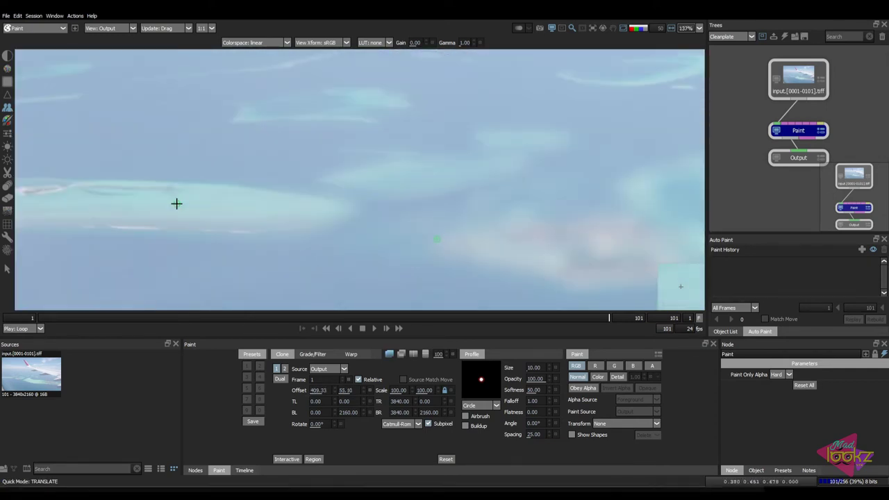
Step: Nudge the clone source offset to 399.84, 49.99 and turn the overlay off
key(Up)
key(Up)
key(Up)
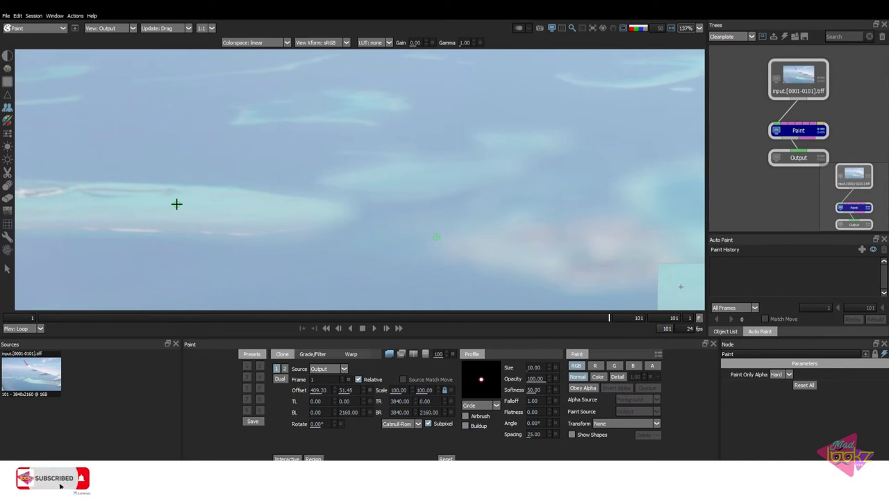
key(Left)
key(Left)
key(Left)
key(Left)
key(Left)
key(Left)
key(Left)
key(Left)
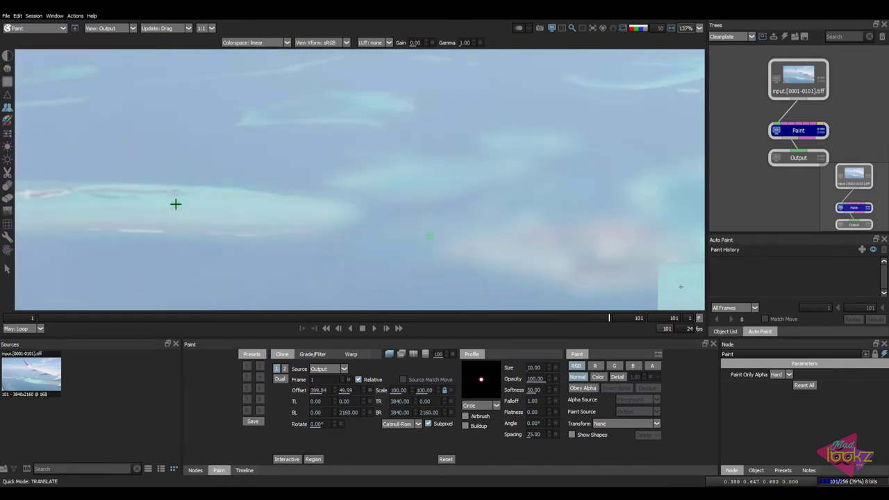
scroll(176, 204, down, 5)
scroll(186, 209, down, 3)
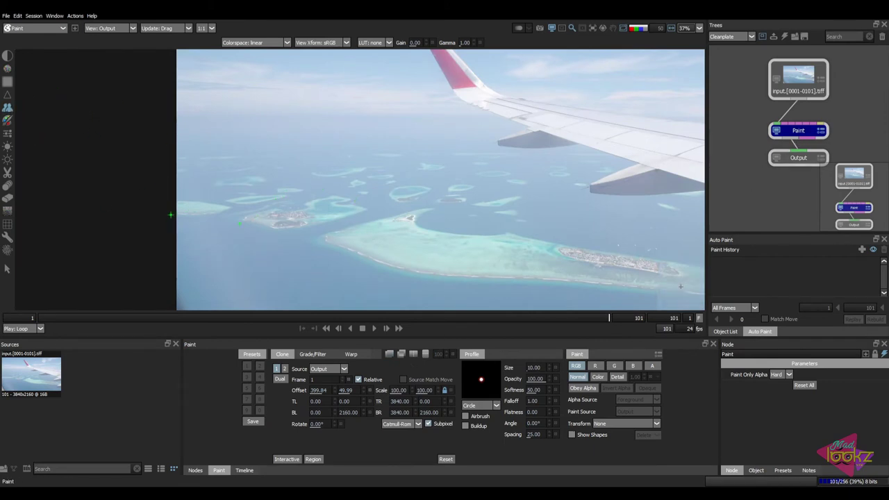
Step: Enlarge the clone brush to 160.90, try a clone stroke just outside the image's left edge, and undo it
drag(172, 214, 216, 235)
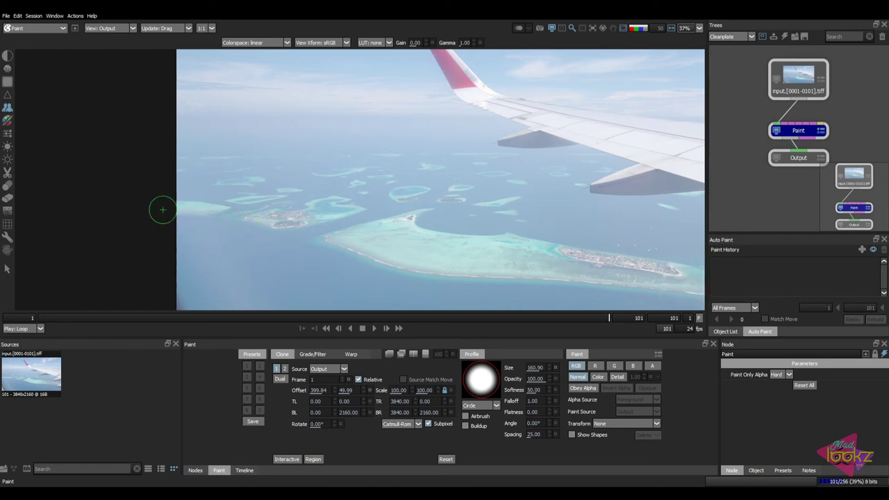
click(163, 210)
key(ctrl+z)
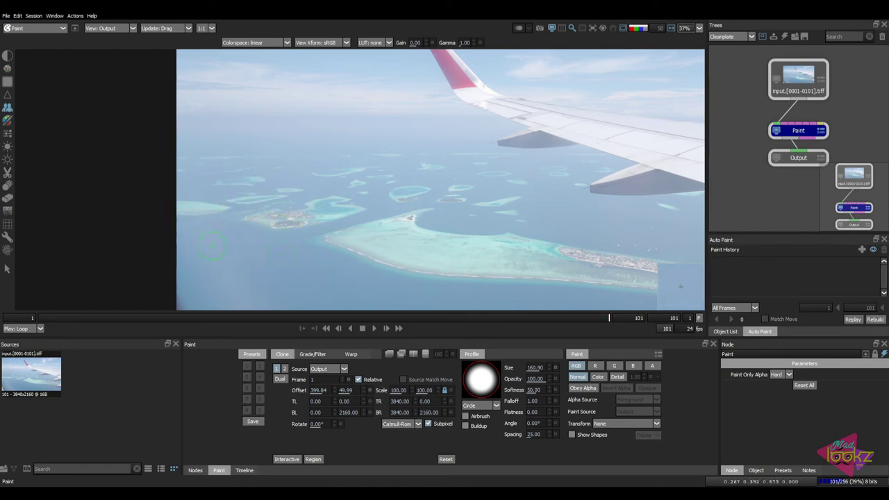
Step: Insert a DOD node between the input footage node and the Paint node
drag(802, 92, 800, 81)
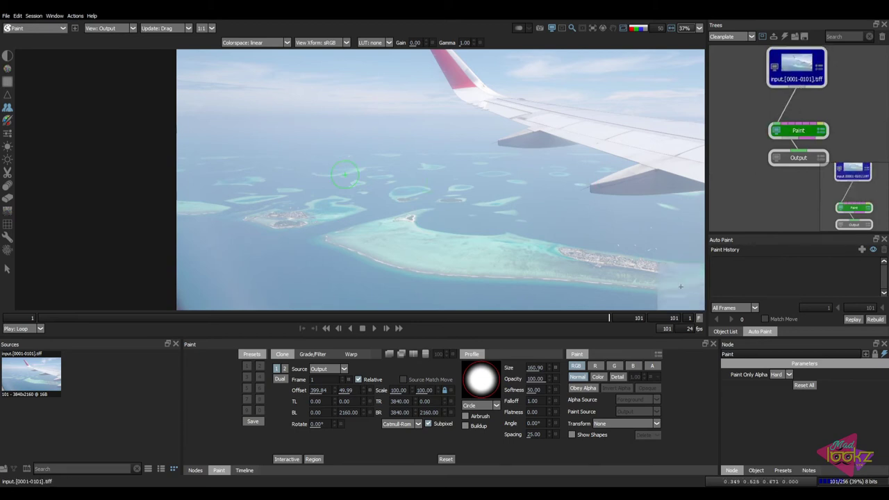
scroll(345, 173, down, 10)
scroll(346, 165, up, 8)
key(f)
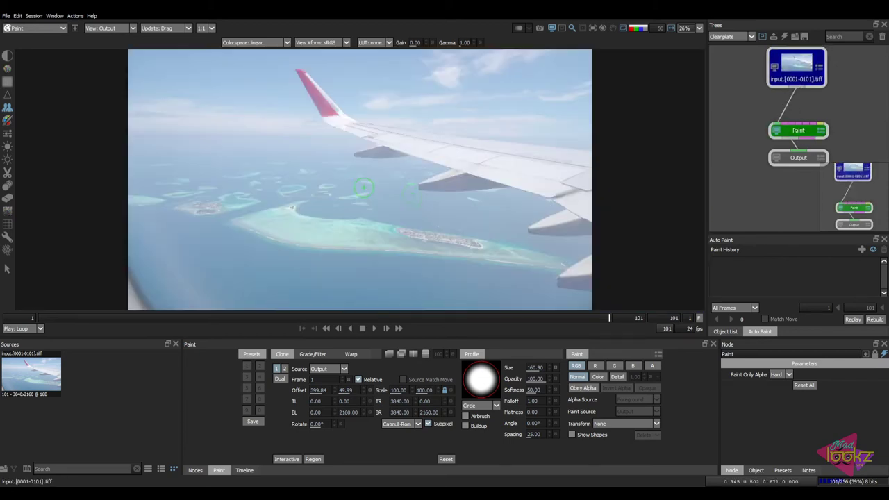
scroll(238, 138, down, 2)
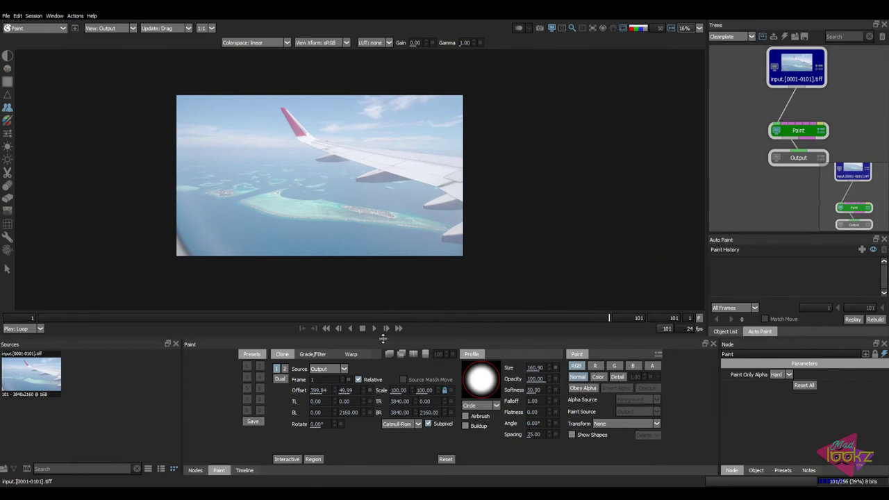
click(195, 470)
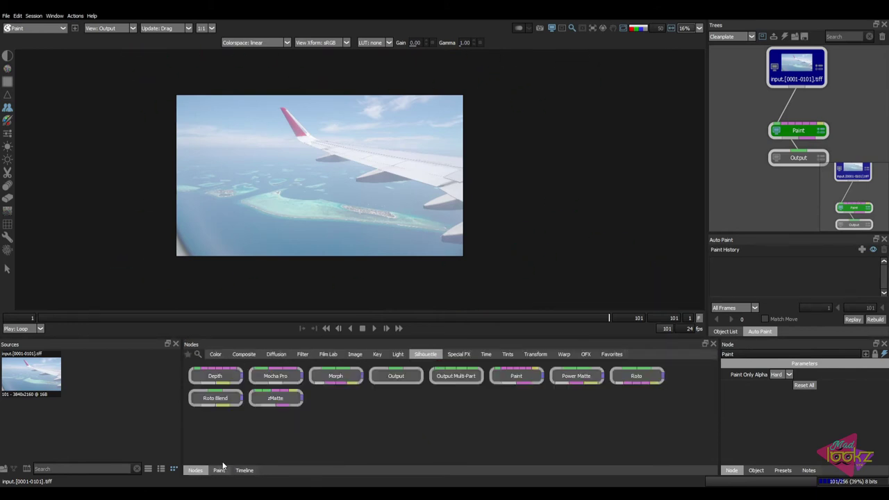
click(535, 354)
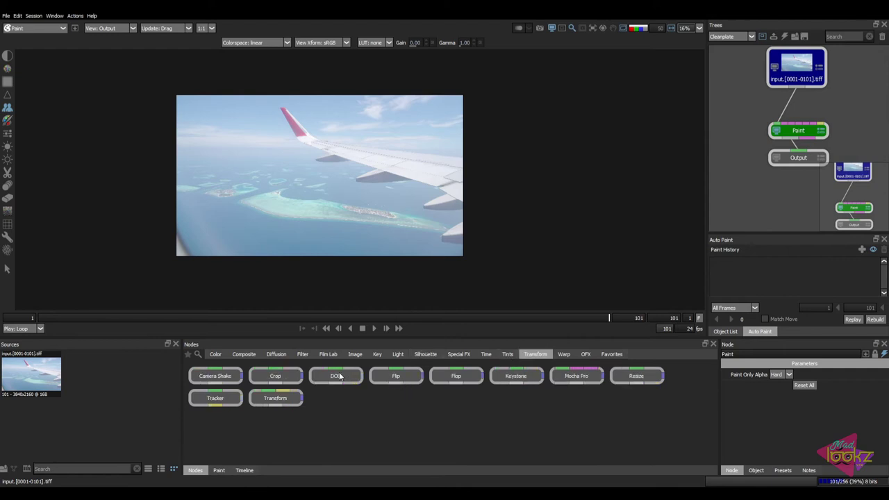
mouse_move(340, 376)
mouse_down()
mouse_move(403, 371)
mouse_move(820, 104)
mouse_move(803, 106)
mouse_up()
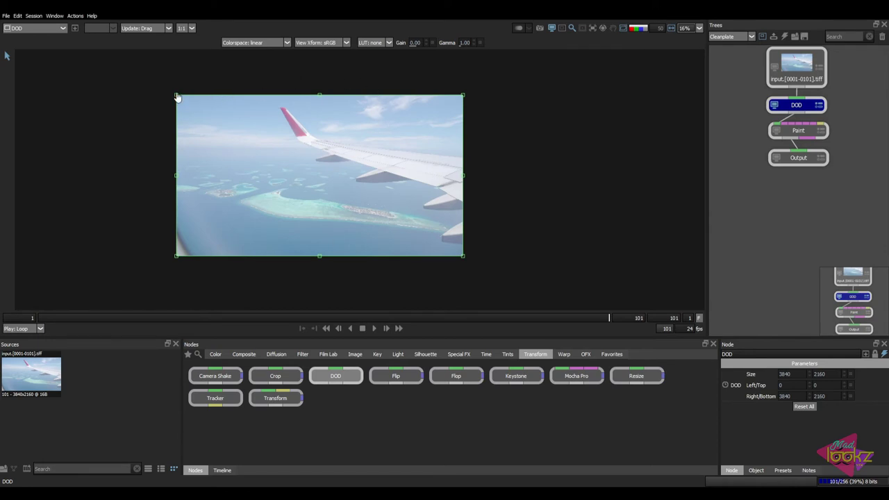
Step: Extend the DOD's left boundary to -850, making its size 4690 x 2160
mouse_move(175, 95)
mouse_down()
mouse_move(158, 78)
mouse_move(251, 114)
mouse_move(164, 87)
mouse_up()
key(ctrl+z)
drag(177, 178, 114, 175)
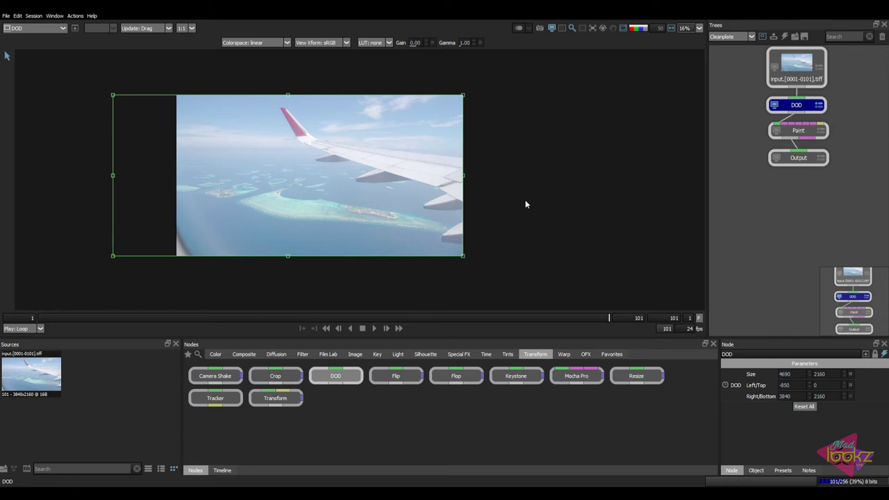
Step: Return to the Paint node and examine whether the extended area beyond the image's left edge is available for cloning
click(821, 130)
click(808, 136)
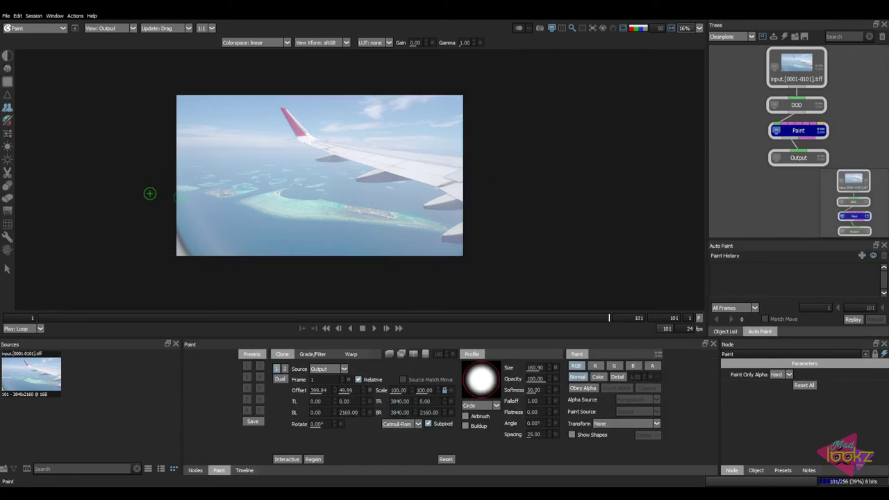
scroll(174, 195, up, 3)
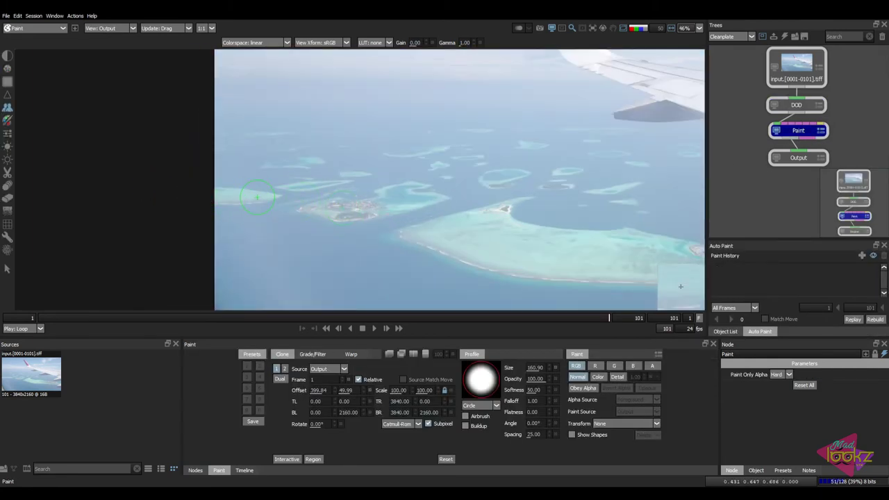
scroll(681, 286, down, 5)
Step: Select the DOD node, show the region-of-interest controls, and match the ROI to the DOD
click(797, 106)
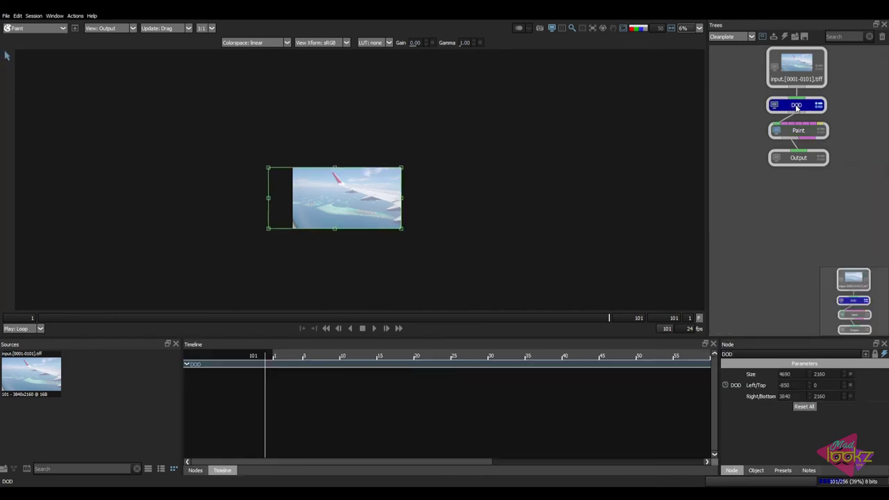
scroll(322, 189, up, 4)
scroll(316, 196, down, 2)
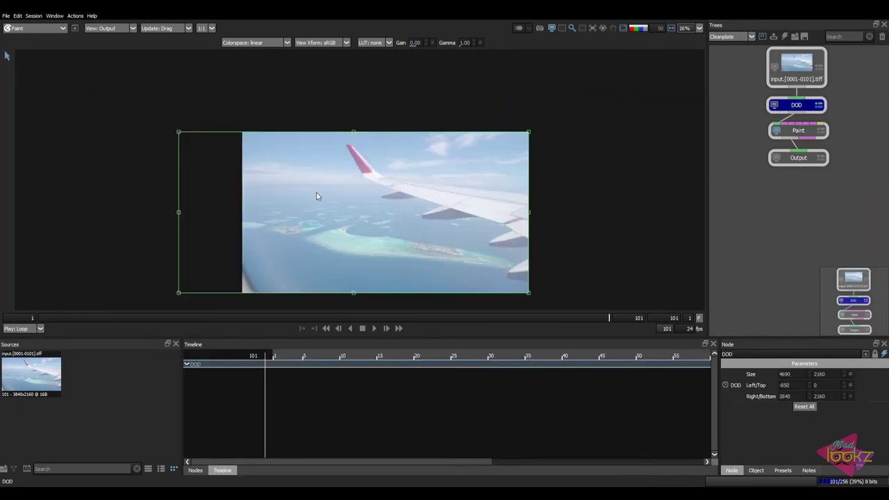
click(562, 28)
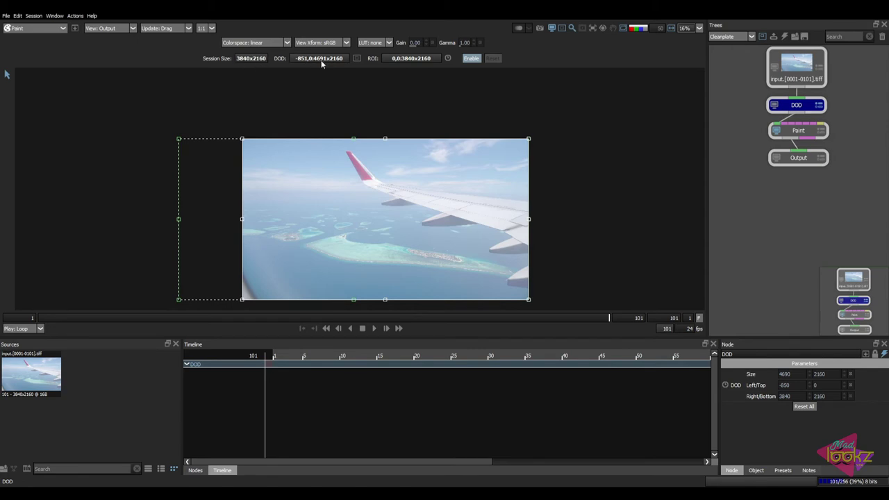
click(357, 59)
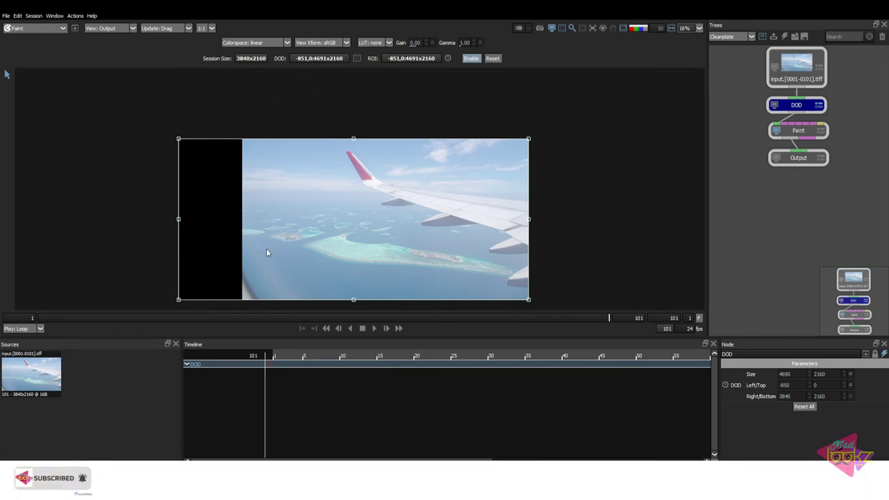
Step: Return to the Paint node and use the onion skin to align the clone source so the island continues past the image's left edge
click(799, 130)
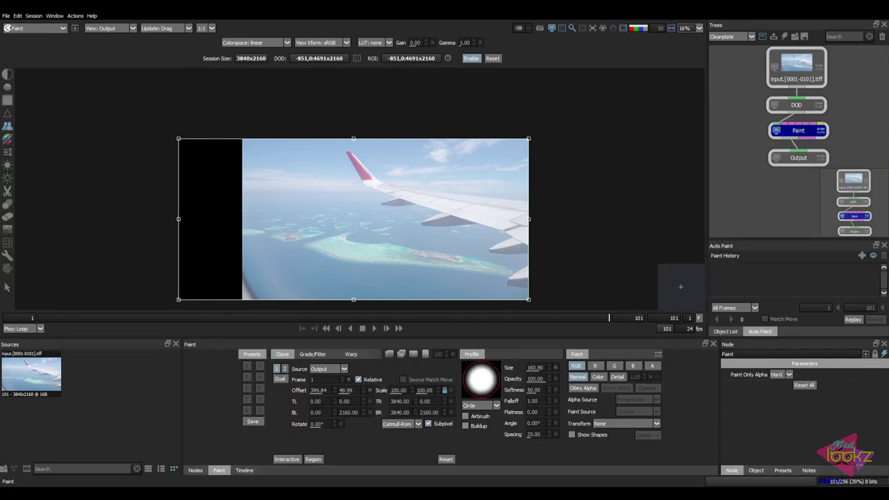
scroll(240, 250, up, 6)
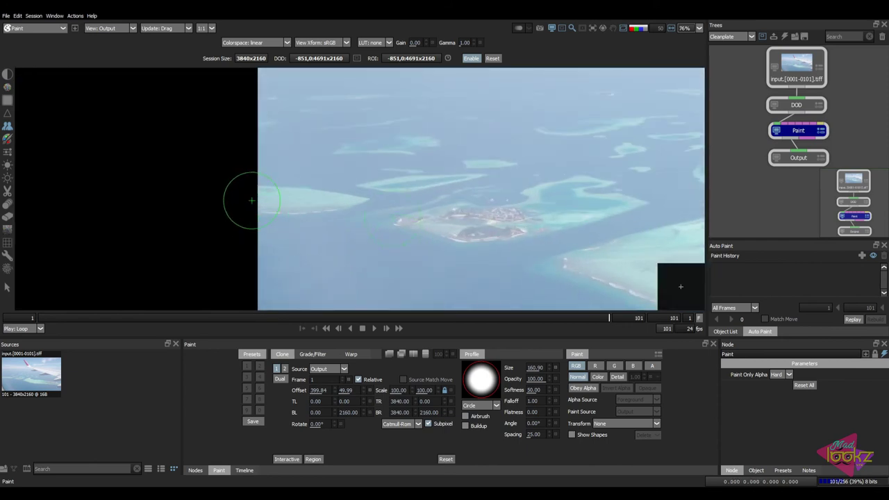
mouse_move(252, 201)
mouse_down()
mouse_move(292, 201)
mouse_move(264, 189)
mouse_up()
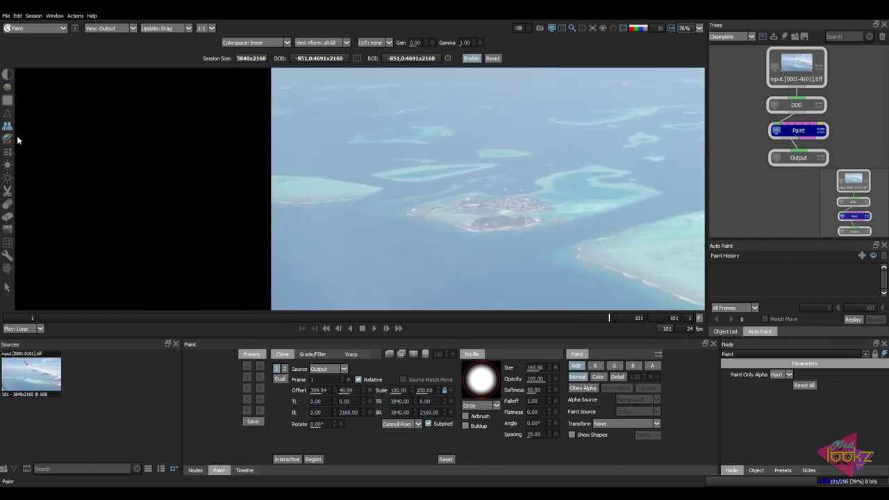
drag(343, 248, 316, 249)
key(shift)
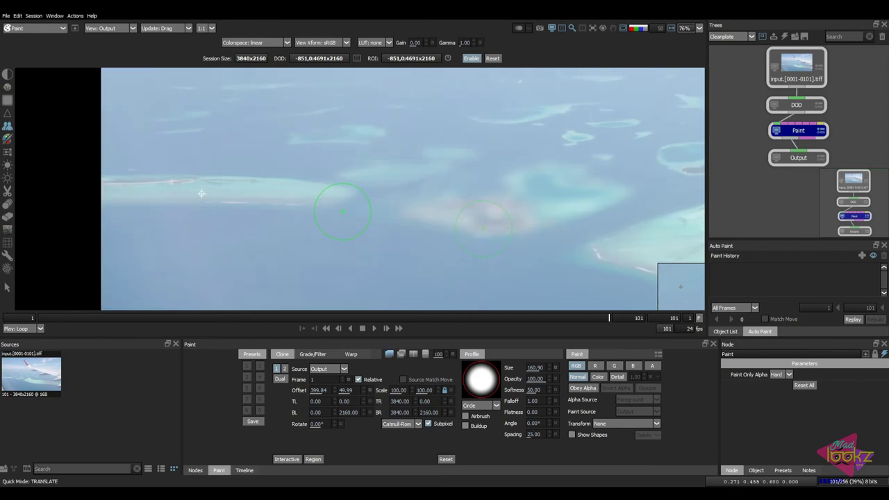
key(o)
key(o)
key(o)
Step: Clone the island and sea into the black area beyond the image's left edge and blend the seam with the Drag brush
mouse_move(223, 189)
mouse_down()
mouse_move(138, 181)
mouse_move(93, 194)
mouse_move(164, 214)
mouse_move(160, 176)
mouse_move(114, 165)
mouse_move(138, 89)
mouse_move(148, 152)
mouse_move(182, 117)
mouse_move(232, 93)
mouse_move(207, 118)
mouse_move(219, 149)
mouse_up()
mouse_move(227, 182)
mouse_down()
mouse_move(234, 276)
mouse_move(186, 205)
mouse_move(193, 262)
mouse_move(222, 294)
mouse_up()
mouse_move(216, 259)
mouse_down()
mouse_move(196, 214)
mouse_move(155, 218)
mouse_move(154, 282)
mouse_move(124, 205)
mouse_move(126, 296)
mouse_up()
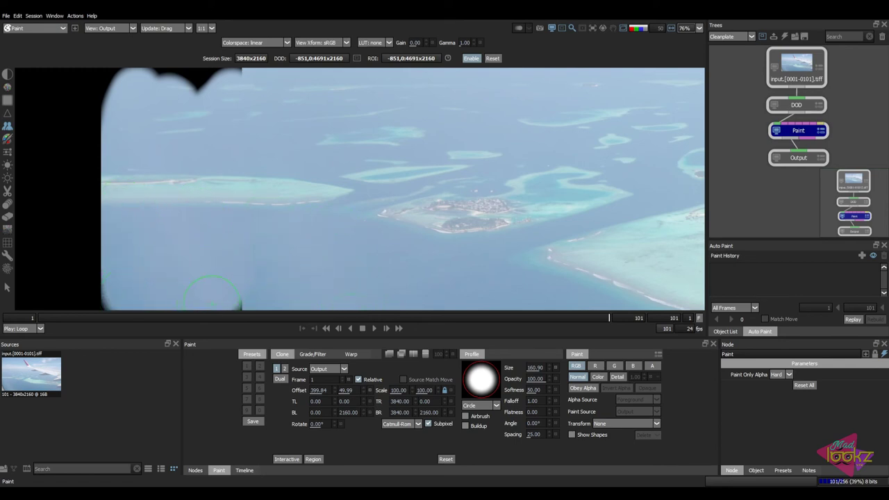
drag(227, 305, 234, 280)
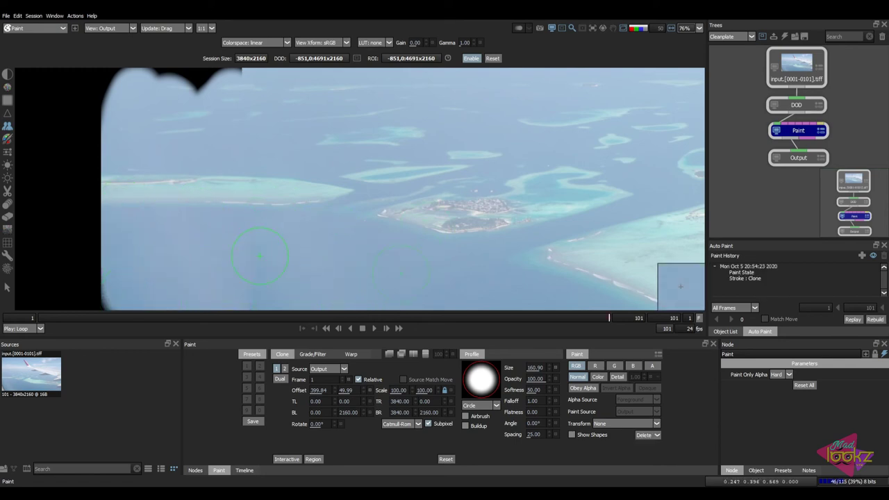
key(d)
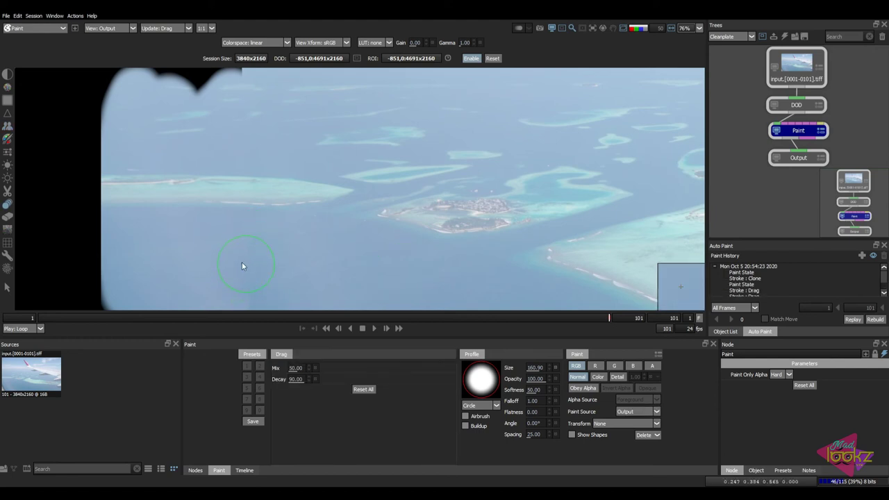
Step: Compare the foreground with the painted output around the island at the seam to examine where the clone covers original pixels
scroll(252, 274, up, 2)
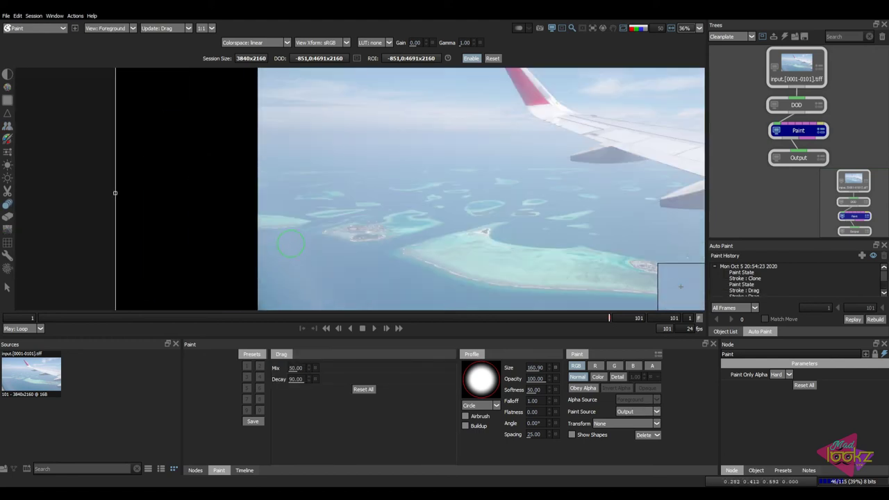
key(1)
key(2)
scroll(250, 197, up, 7)
key(1)
key(2)
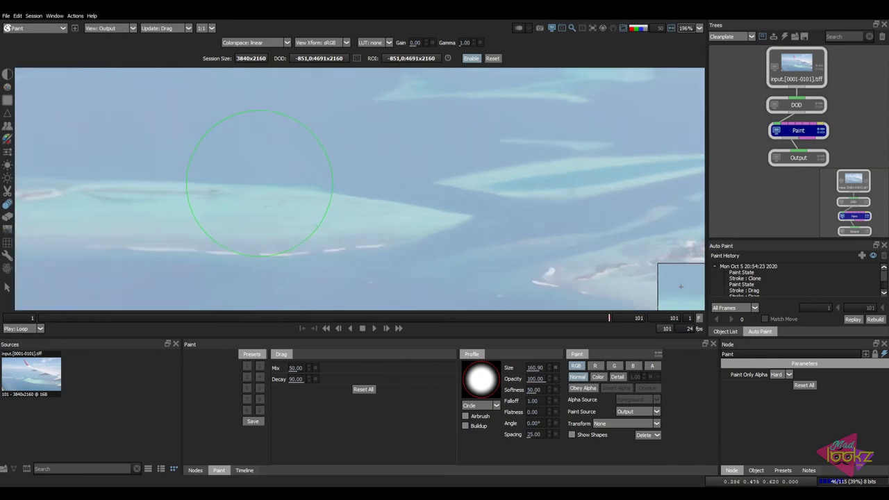
key(1)
key(2)
scroll(273, 192, up, 1)
Step: Erase the clone overlap from the original part of the island with an eraser of size 56.88 and compare the result with the foreground
key(e)
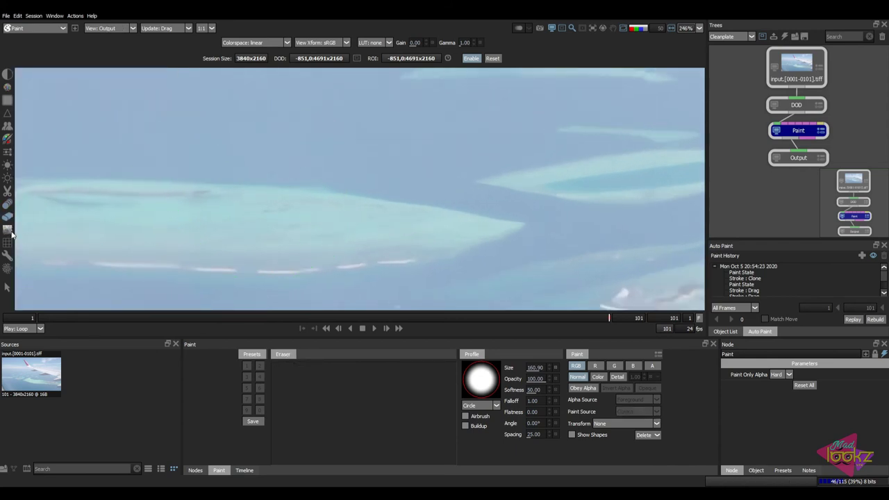
drag(280, 216, 166, 214)
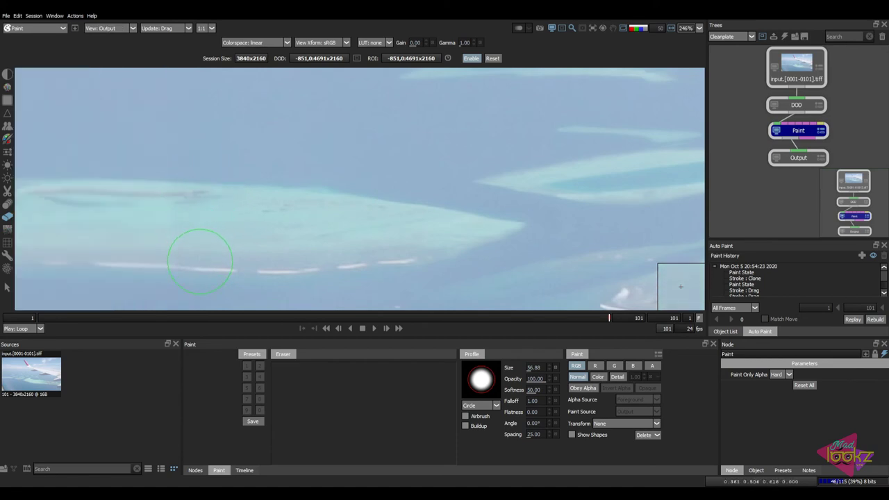
scroll(296, 240, down, 1)
key(1)
key(2)
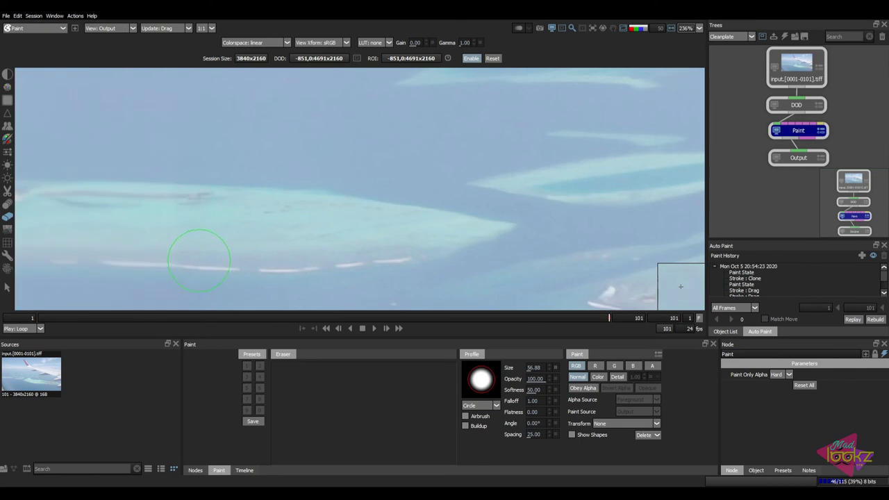
scroll(333, 237, down, 8)
scroll(333, 237, down, 10)
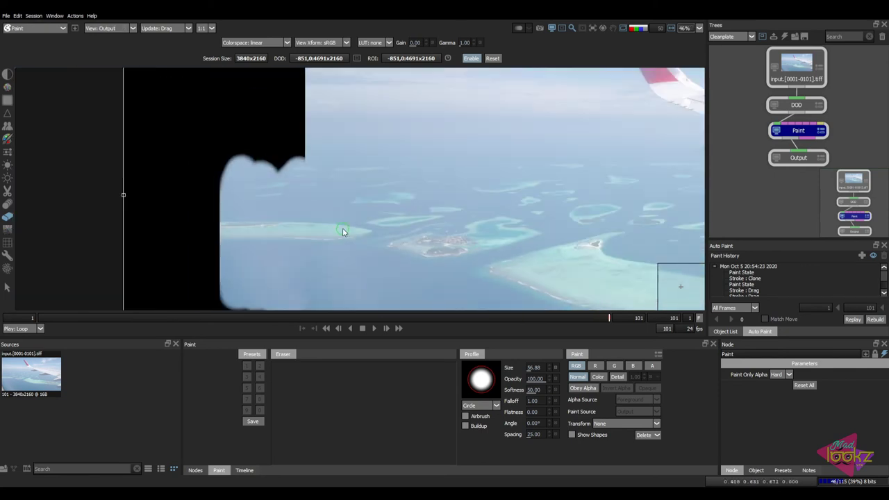
scroll(375, 162, up, 5)
key(f)
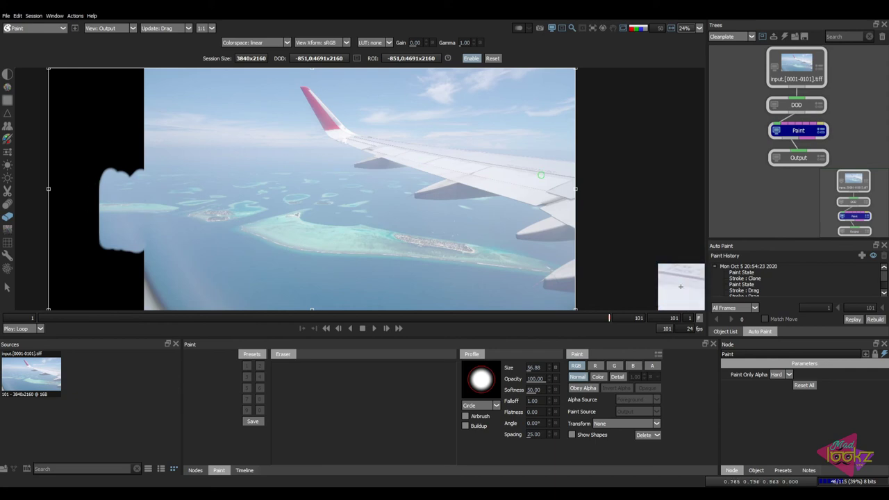
Step: Set the Output node's file to D:/Workspace/cleanplate.####.jpeg and turn off Crop/Pad
click(776, 163)
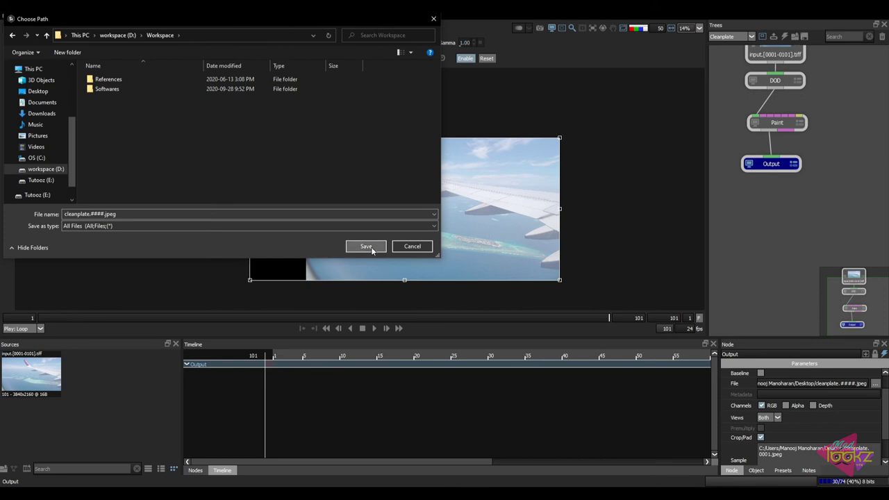
click(367, 246)
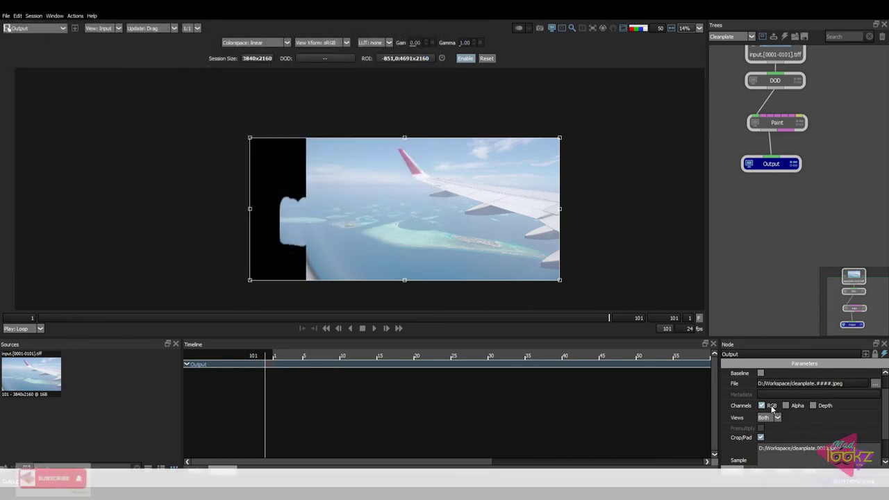
scroll(885, 408, down, 1)
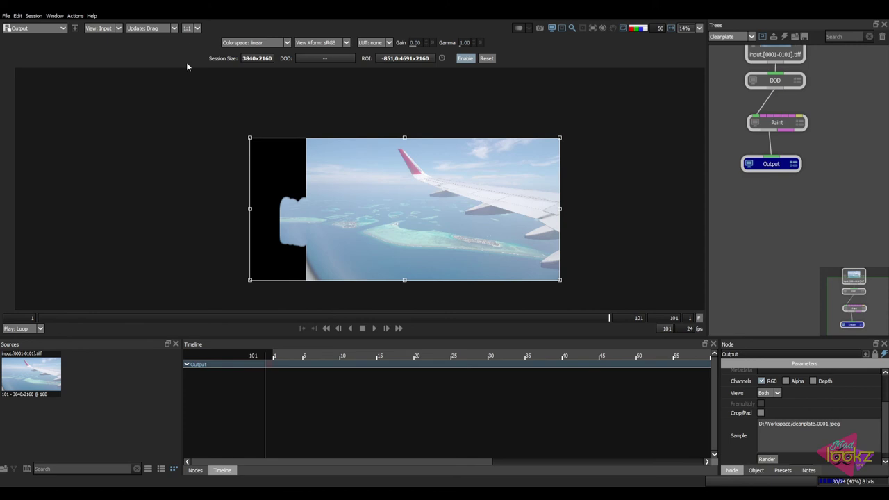
Step: Render the current frame 101 for all output nodes at 1:1 resolution with Render ROI enabled
click(33, 16)
click(56, 56)
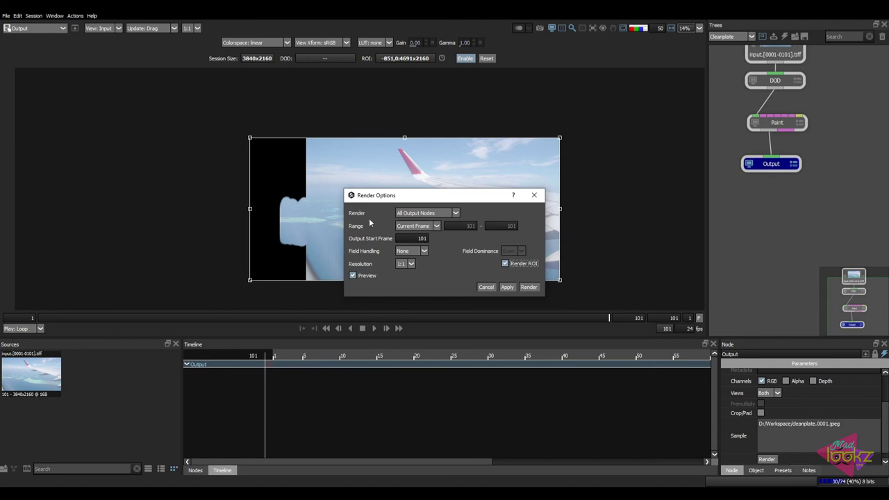
click(530, 288)
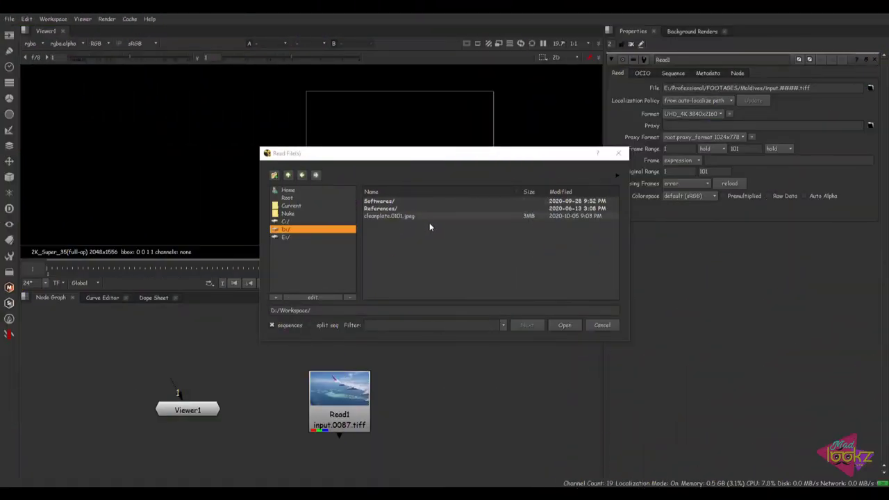
Step: Switch to Nuke, display the input footage in the viewer, and set the project's full size format to UHD_4K 3840x2160
click(601, 325)
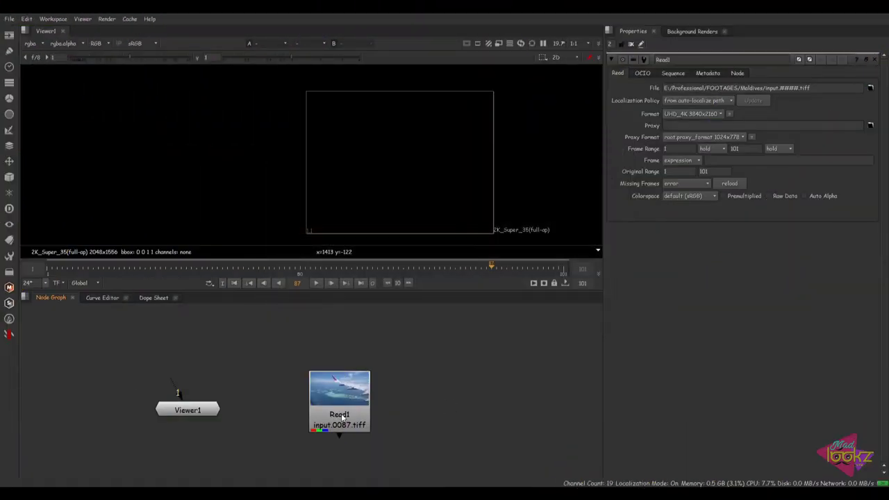
key(1)
click(479, 353)
key(s)
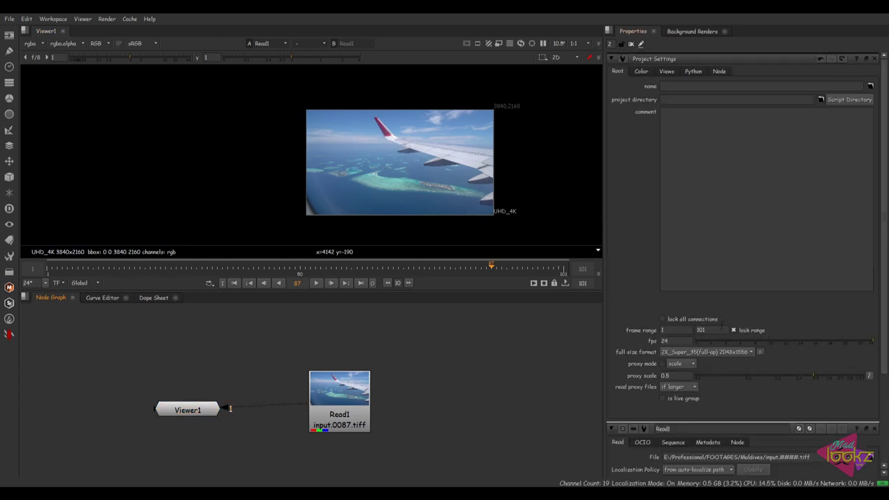
click(745, 354)
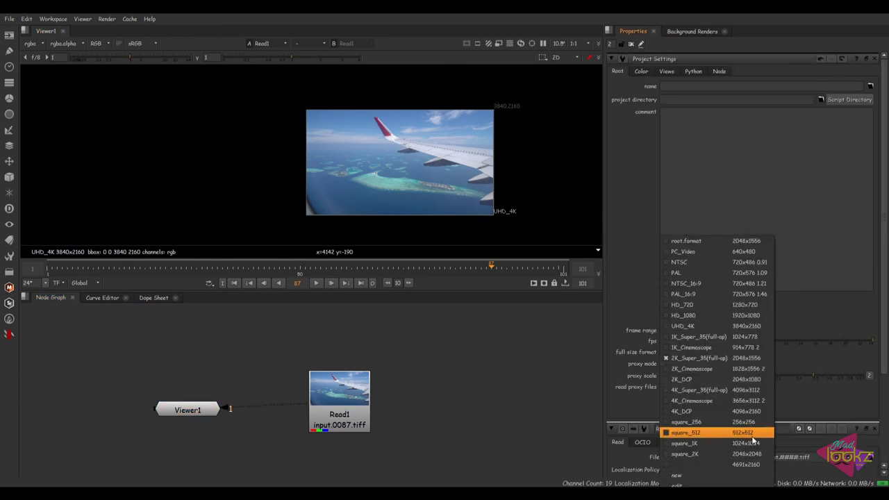
click(737, 326)
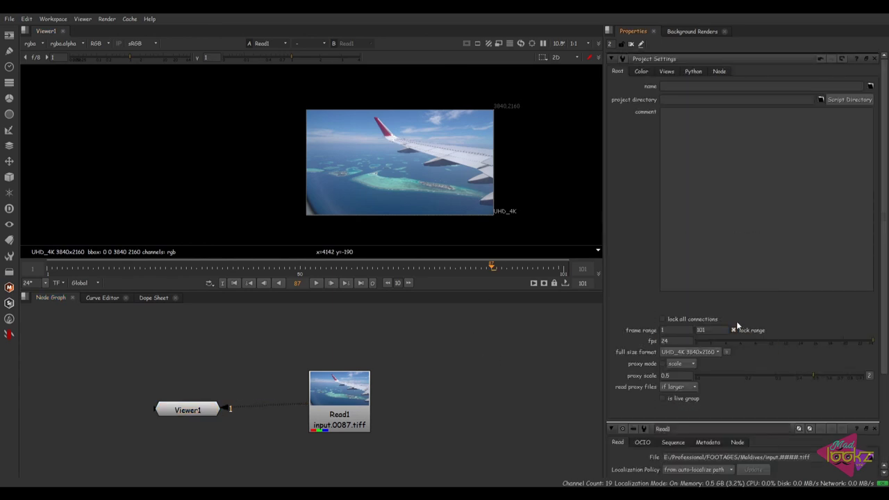
Step: Import cleanplate.0101.jpeg from D:/Workspace as a new Read node
key(r)
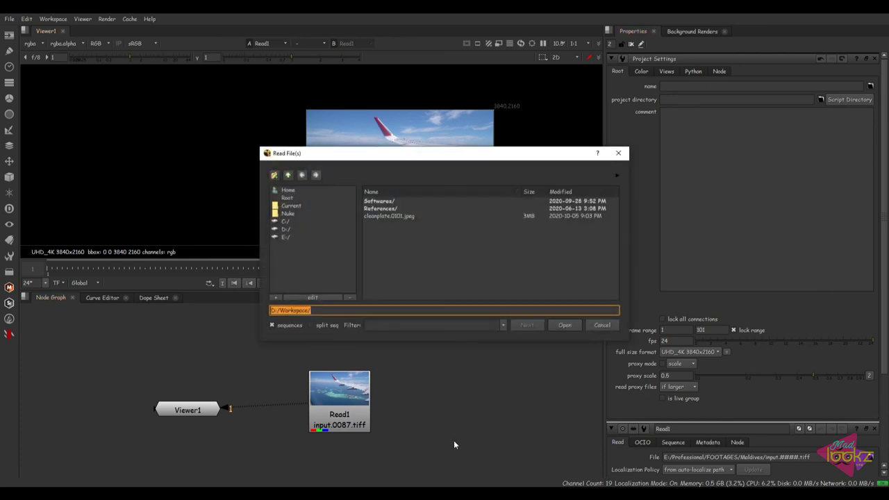
double_click(411, 216)
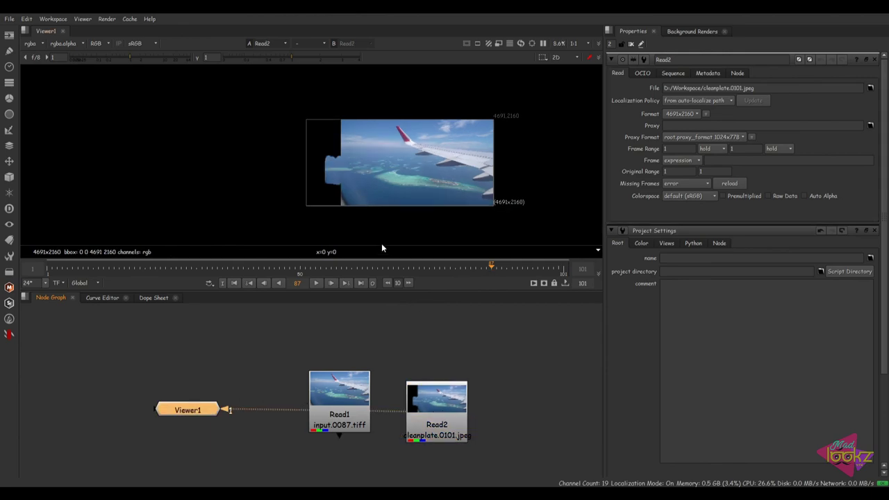